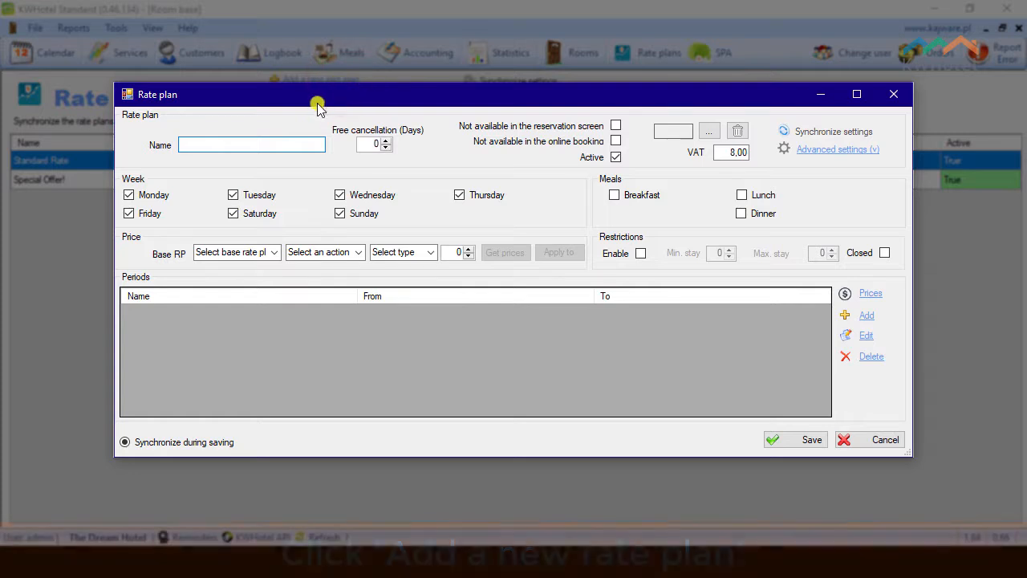
# - Name the new rate plan "Standard Rate Booking.com"
pyautogui.click(263, 143)
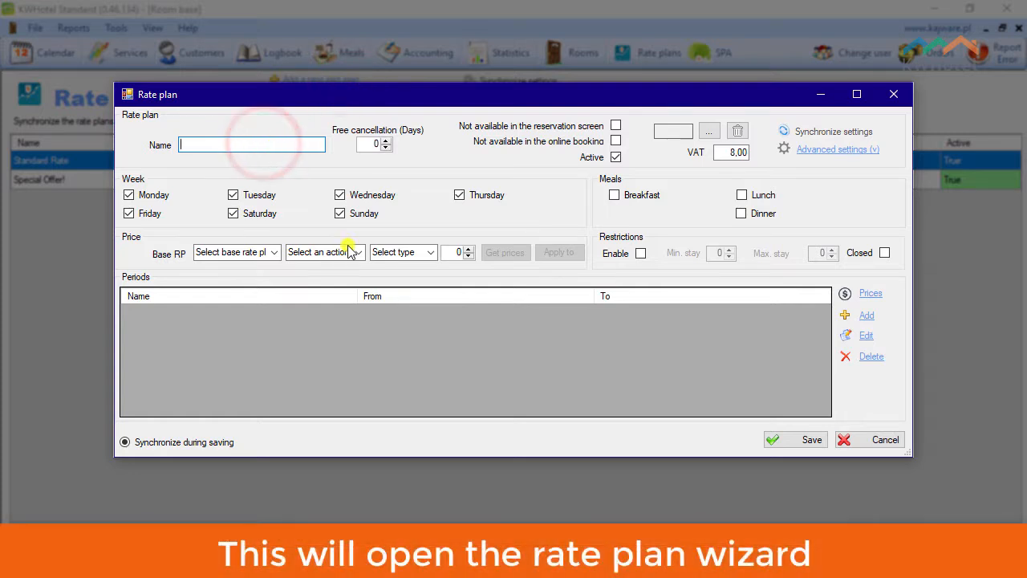
pyautogui.write('St')
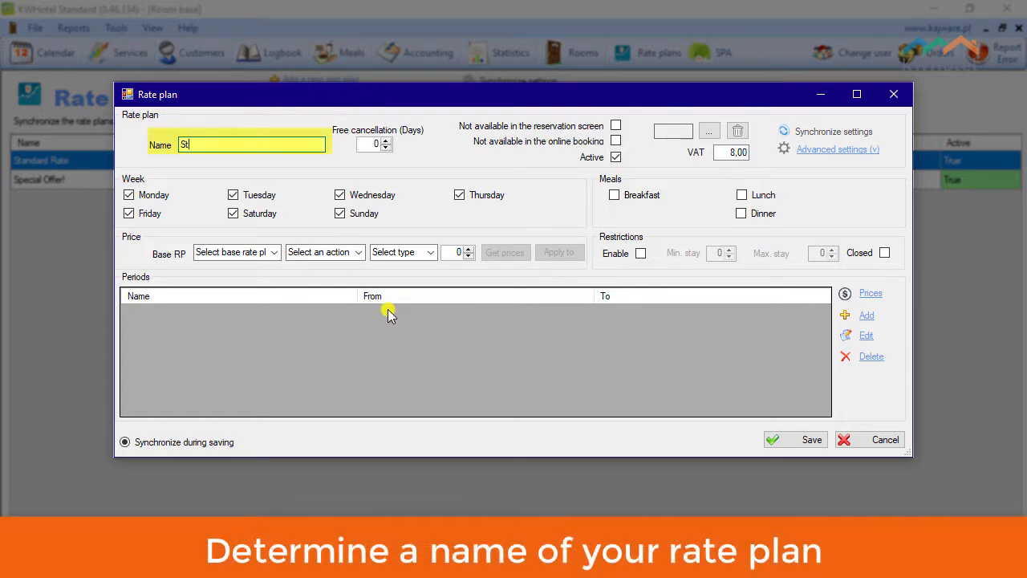
pyautogui.write('andard Ra')
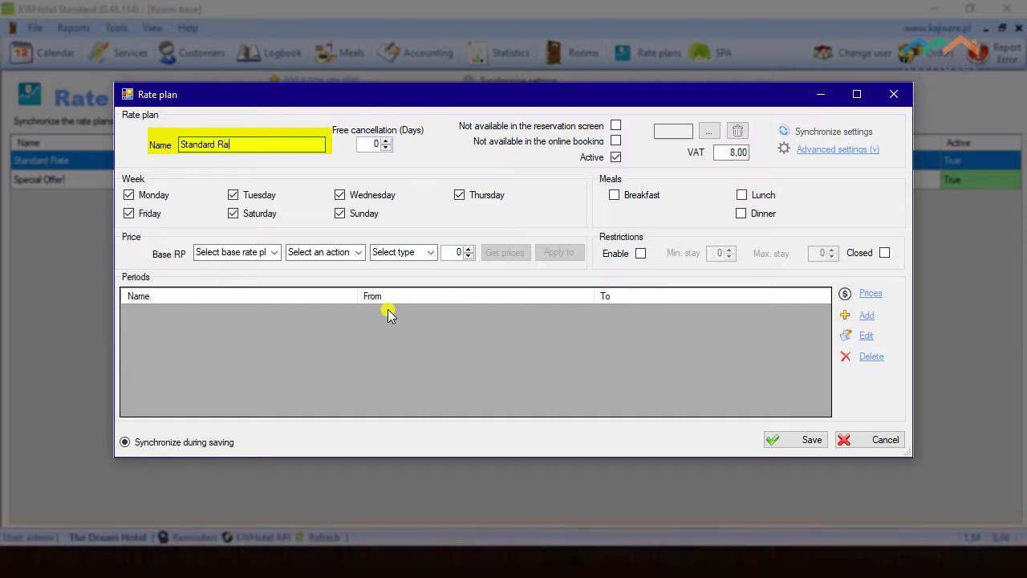
pyautogui.write('te Booking.com')
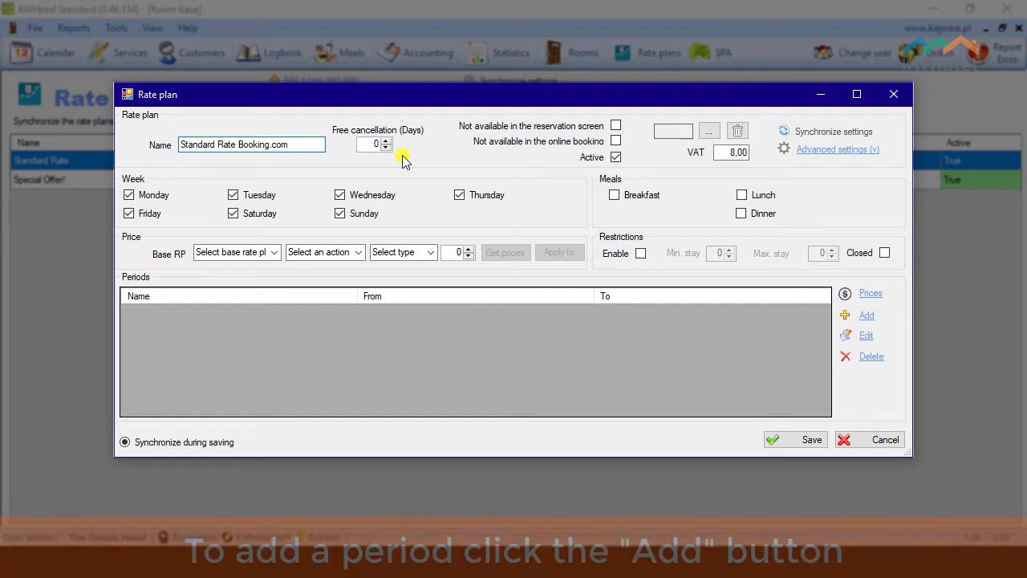
# - Start a new validity period for the rate plan with 1 October 2017 as its start date
pyautogui.click(867, 316)
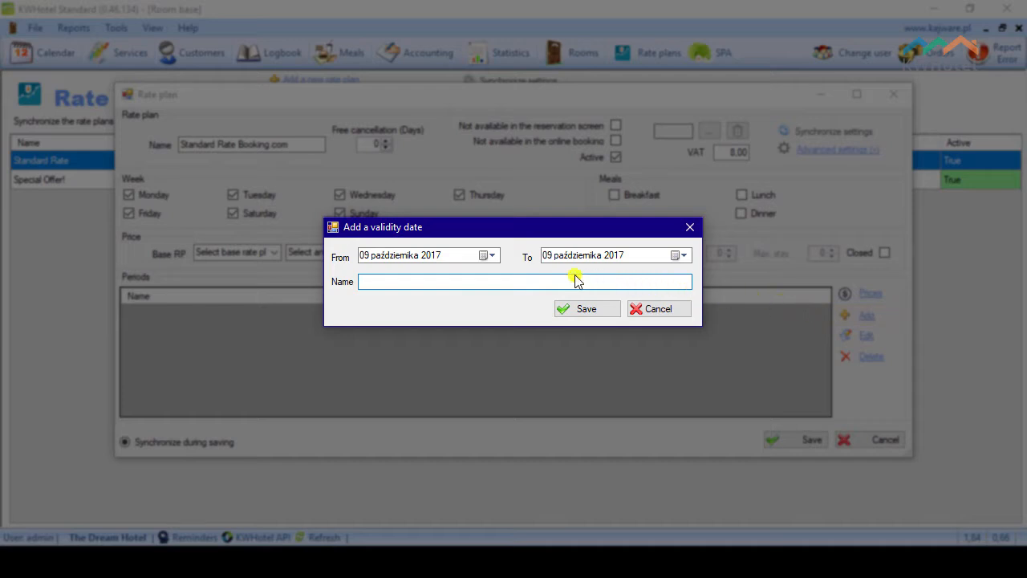
pyautogui.click(493, 256)
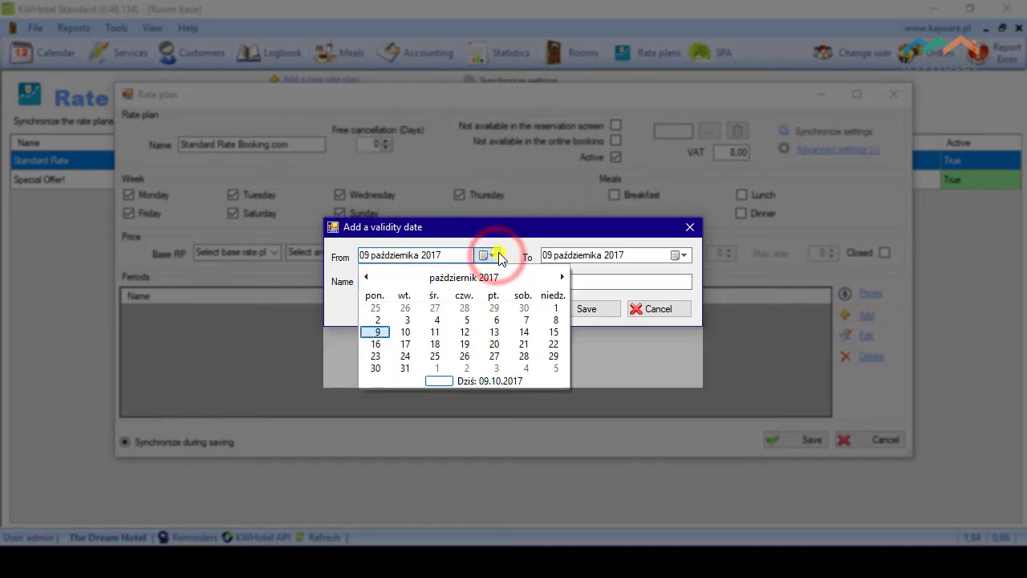
pyautogui.click(554, 308)
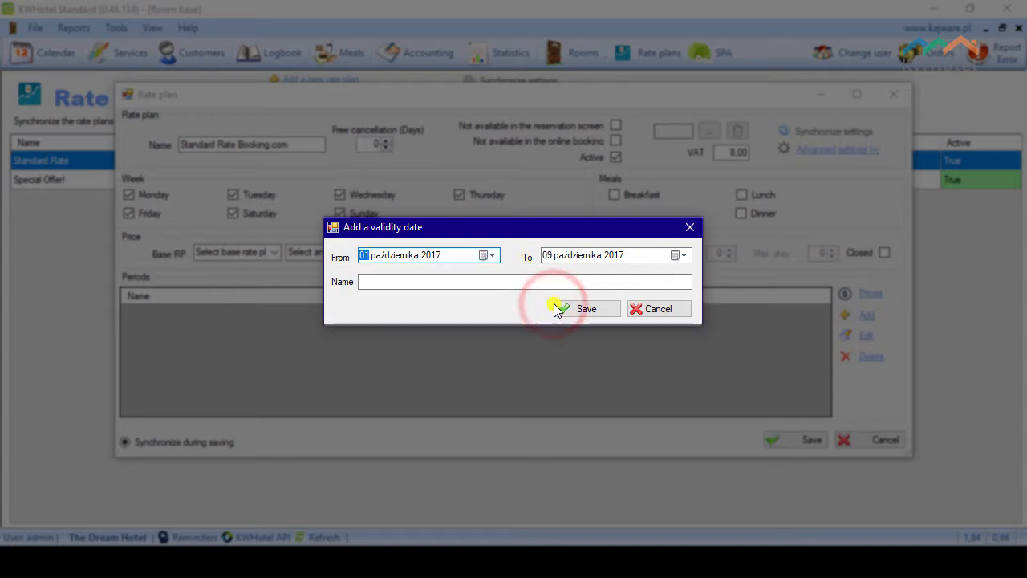
# - Set the validity period's end date to 31 December 2018 and save the period
pyautogui.click(683, 255)
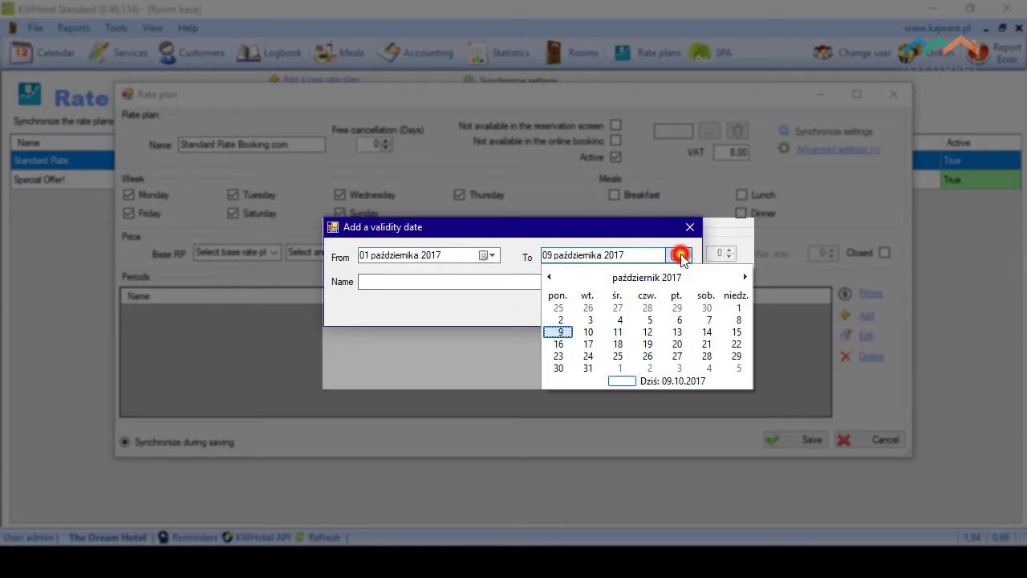
pyautogui.click(745, 277)
pyautogui.click(744, 277)
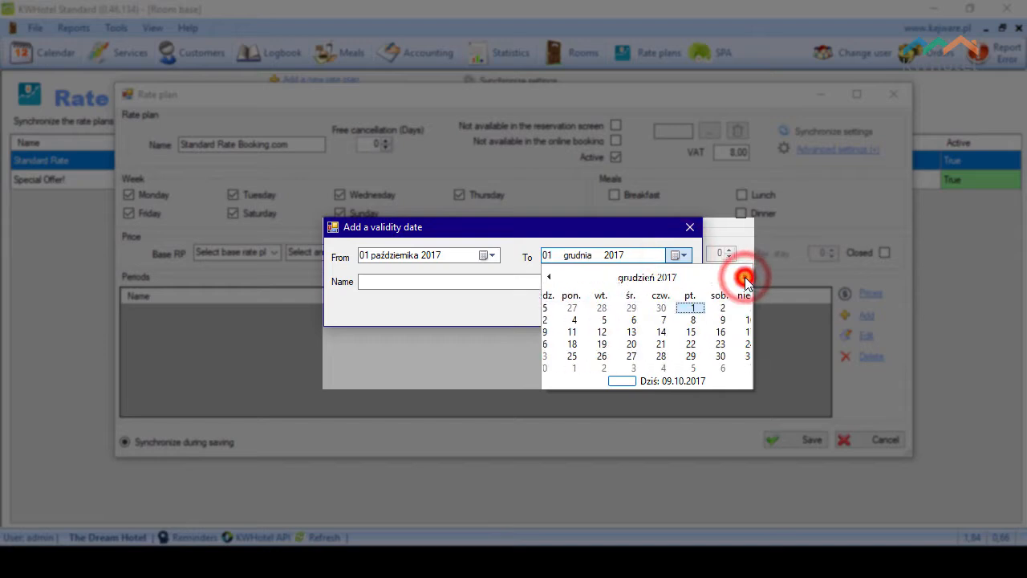
pyautogui.click(744, 277)
pyautogui.click(745, 277)
pyautogui.click(745, 277)
pyautogui.click(745, 277)
pyautogui.click(745, 276)
pyautogui.click(745, 277)
pyautogui.click(745, 277)
pyautogui.click(745, 277)
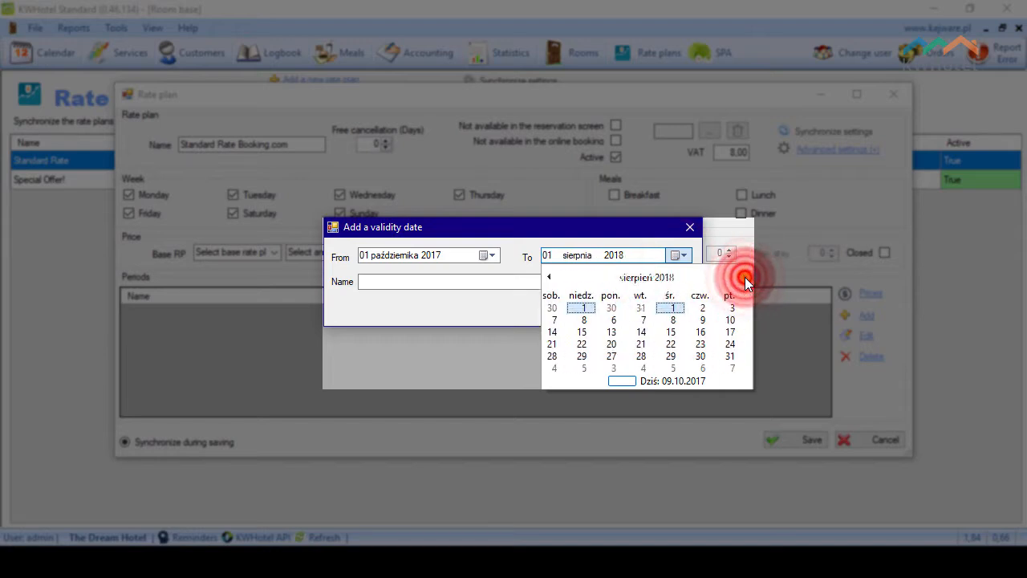
pyautogui.click(745, 277)
pyautogui.click(744, 276)
pyautogui.click(744, 277)
pyautogui.click(745, 277)
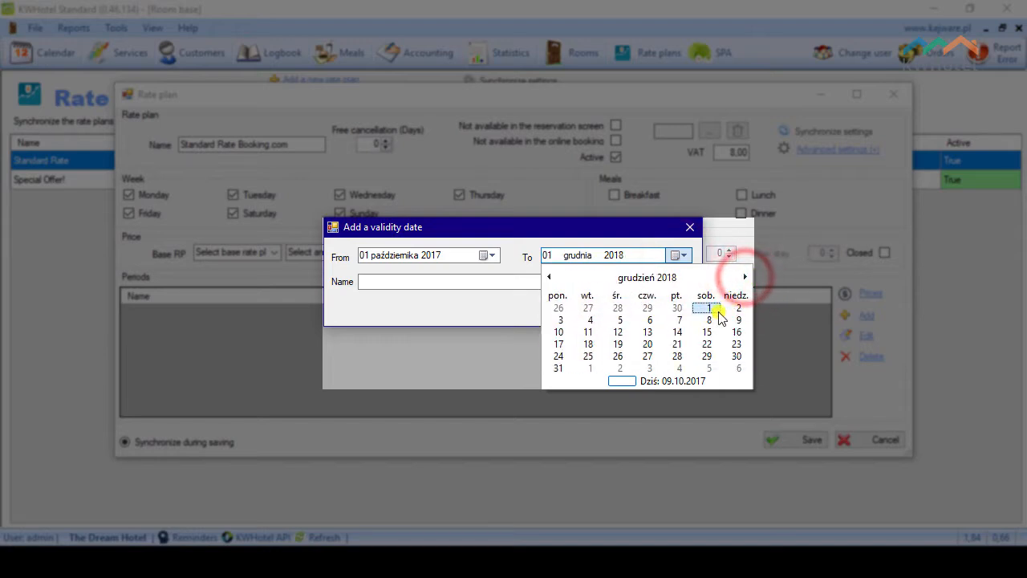
pyautogui.click(562, 367)
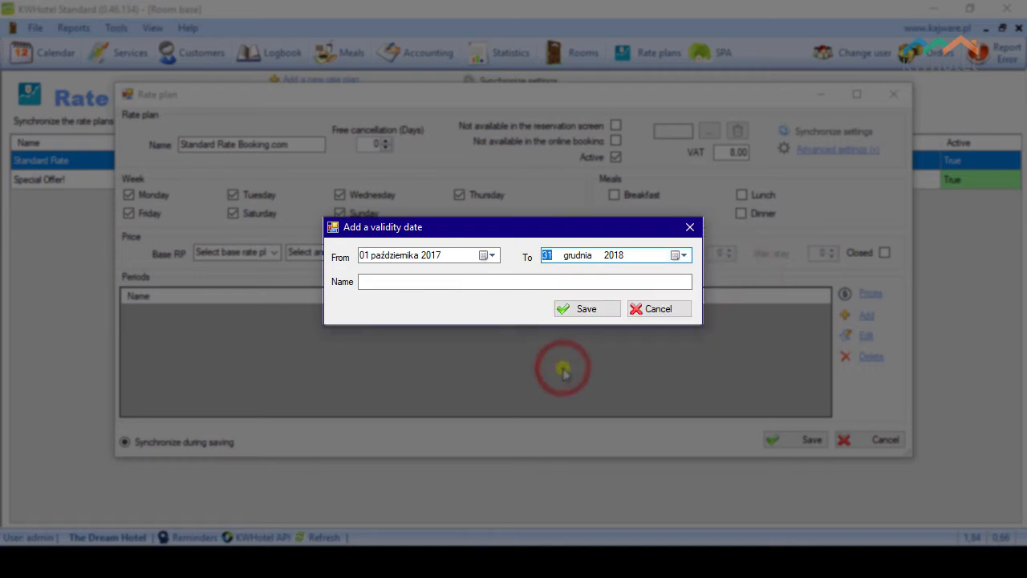
pyautogui.click(588, 309)
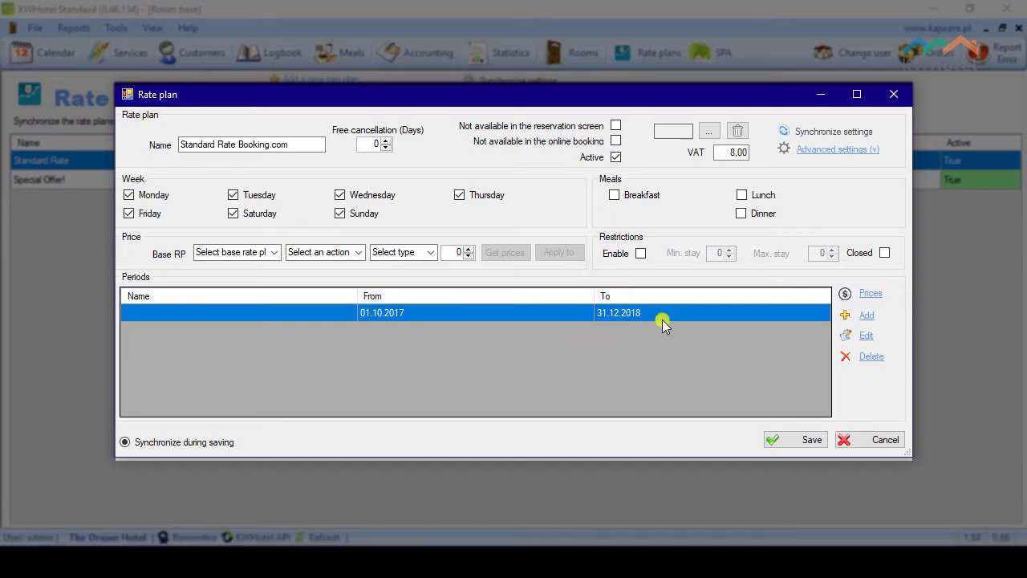
# - Open the rate plan's prices, look at the prices per day, and return to the periods of prices
pyautogui.click(869, 294)
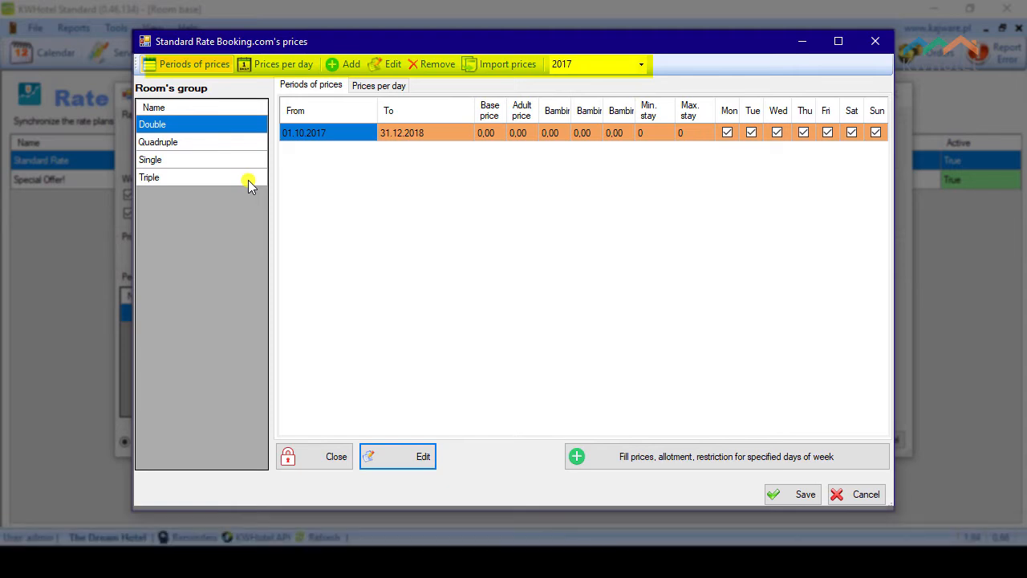
pyautogui.click(303, 70)
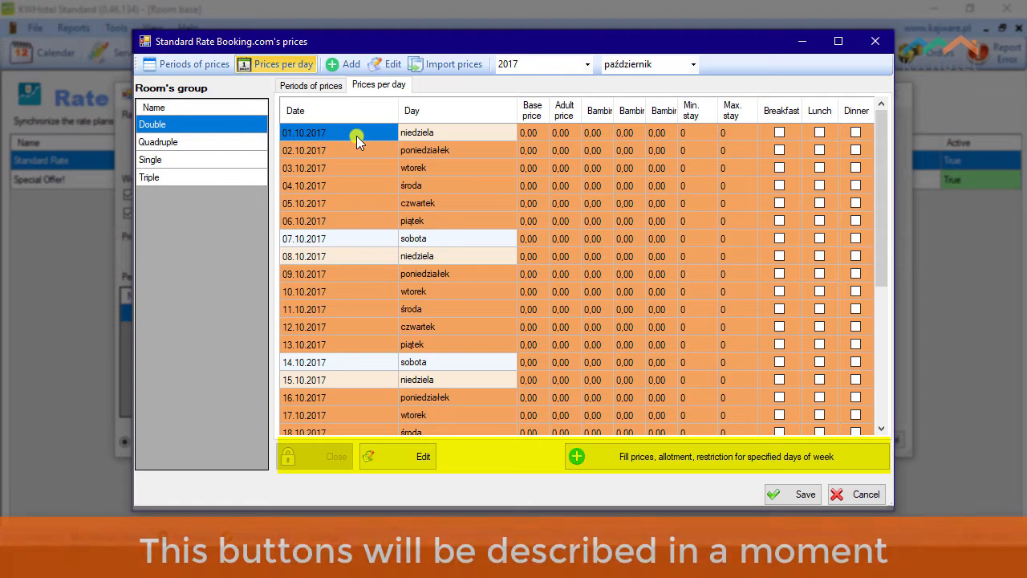
pyautogui.click(318, 91)
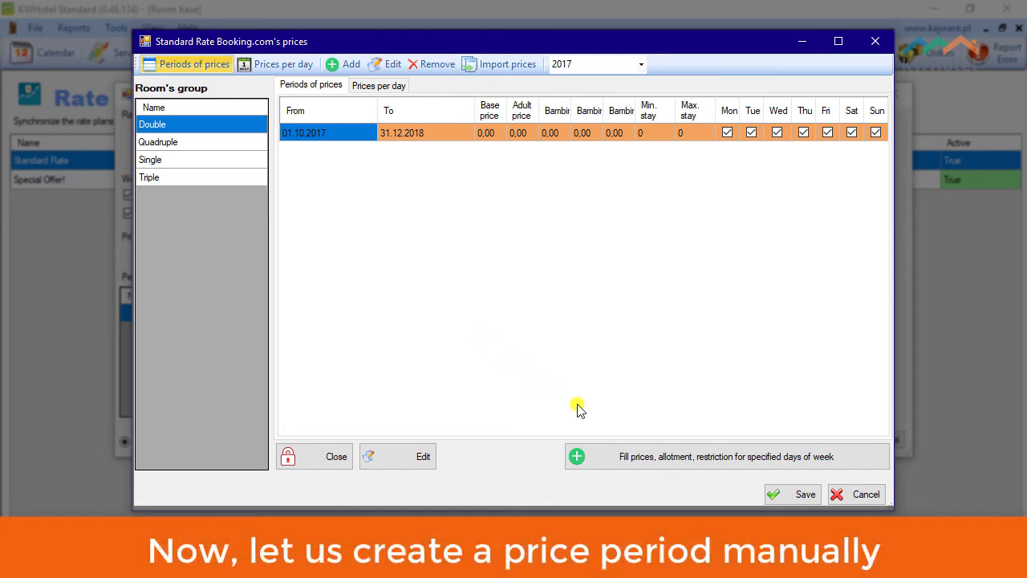
# - Start filling prices for a new period from 9 October 2017 and set its end date to 31 December 2017
pyautogui.click(656, 460)
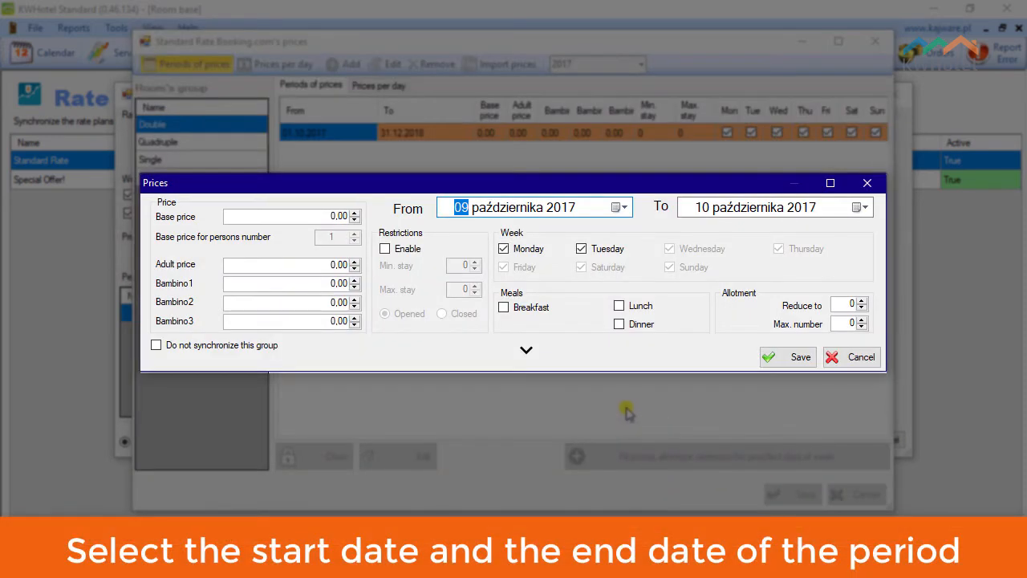
pyautogui.click(871, 211)
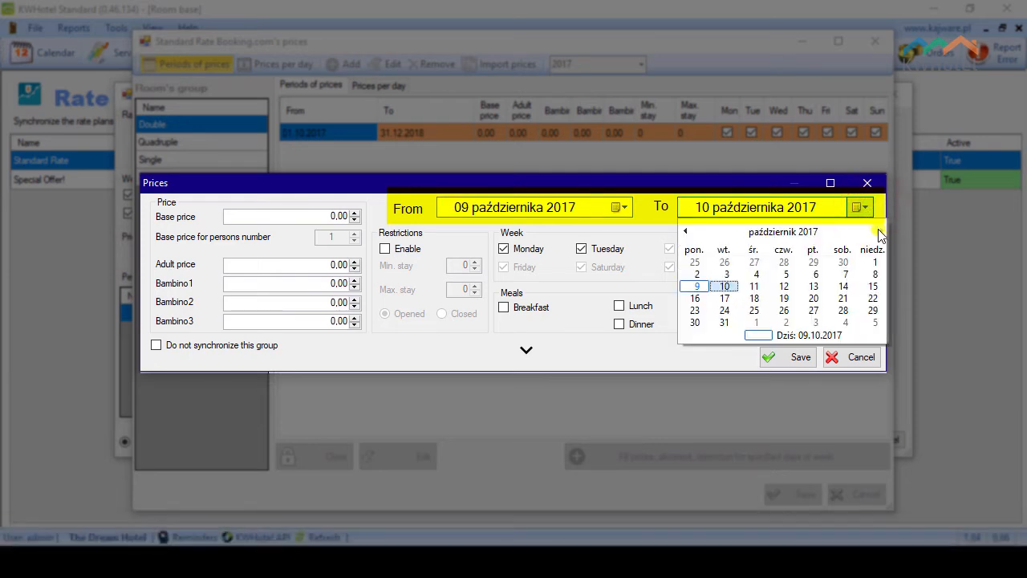
pyautogui.click(881, 232)
pyautogui.click(881, 232)
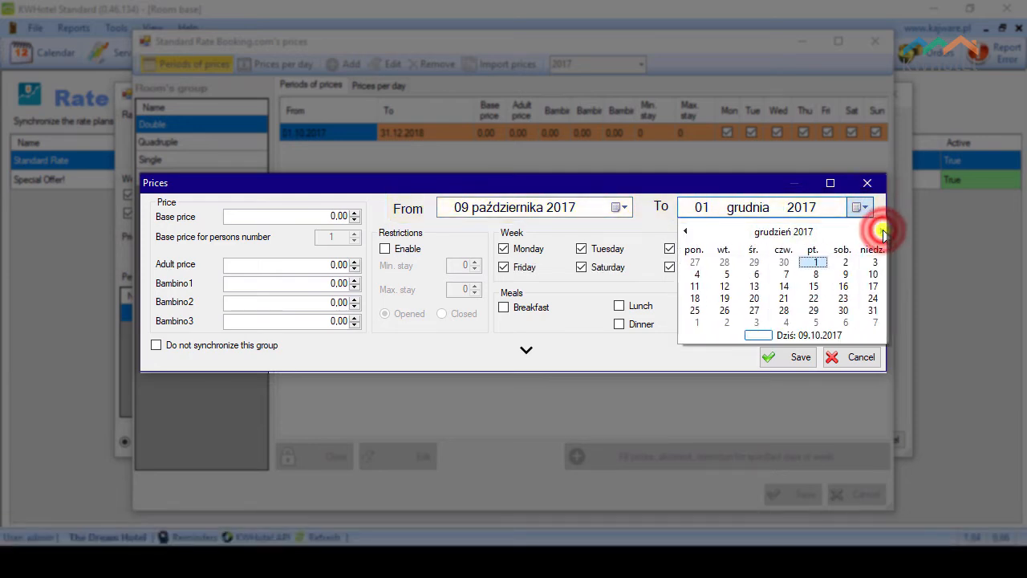
pyautogui.click(874, 310)
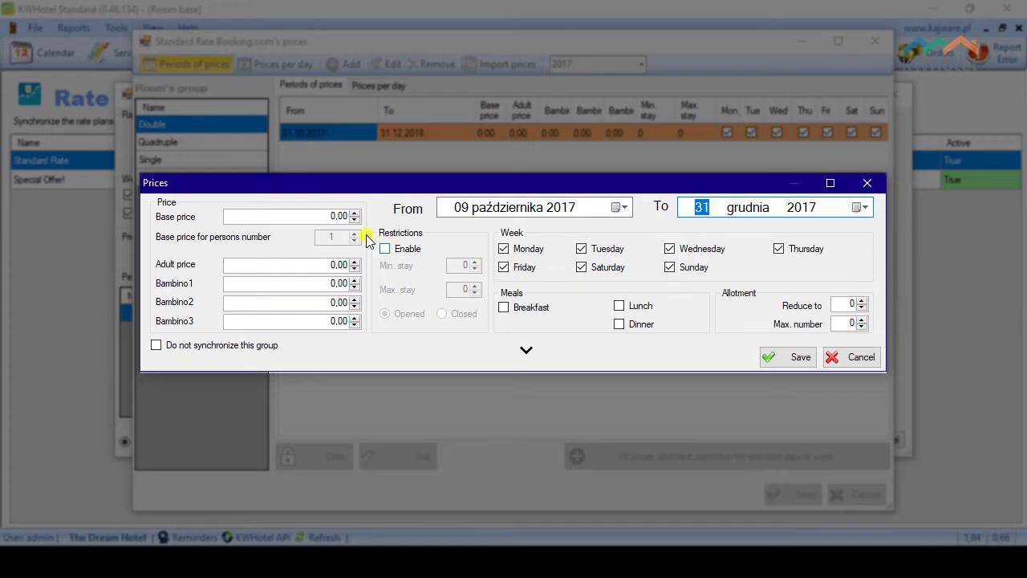
# - Set the new price period's base price to 100 and enable its restrictions
pyautogui.click(330, 216)
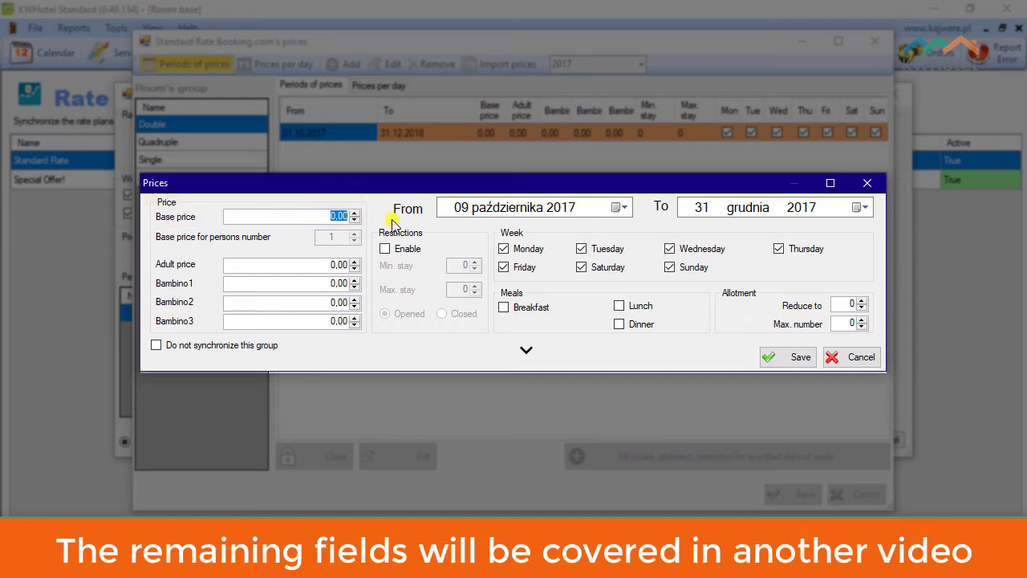
pyautogui.write('100')
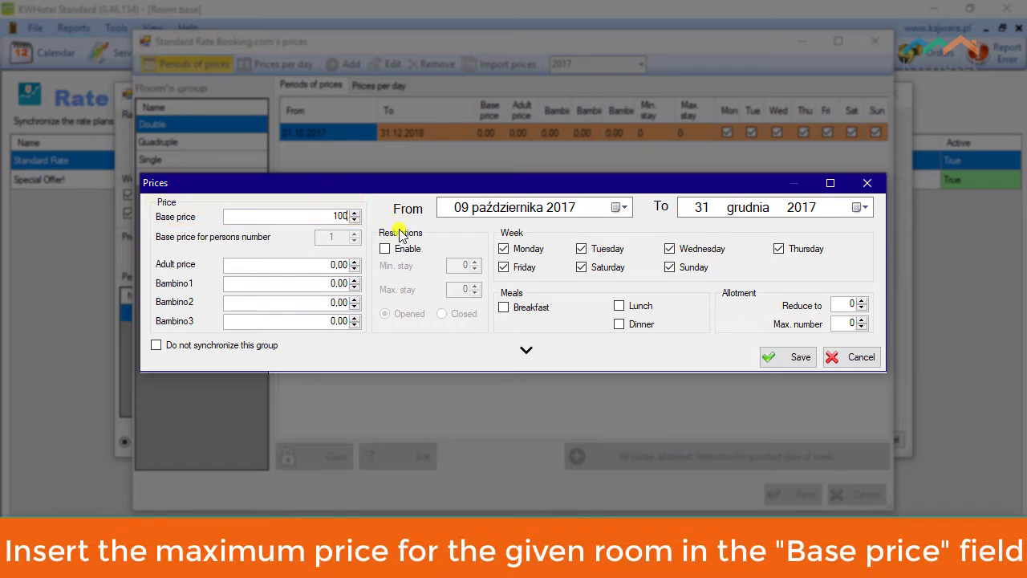
pyautogui.click(411, 249)
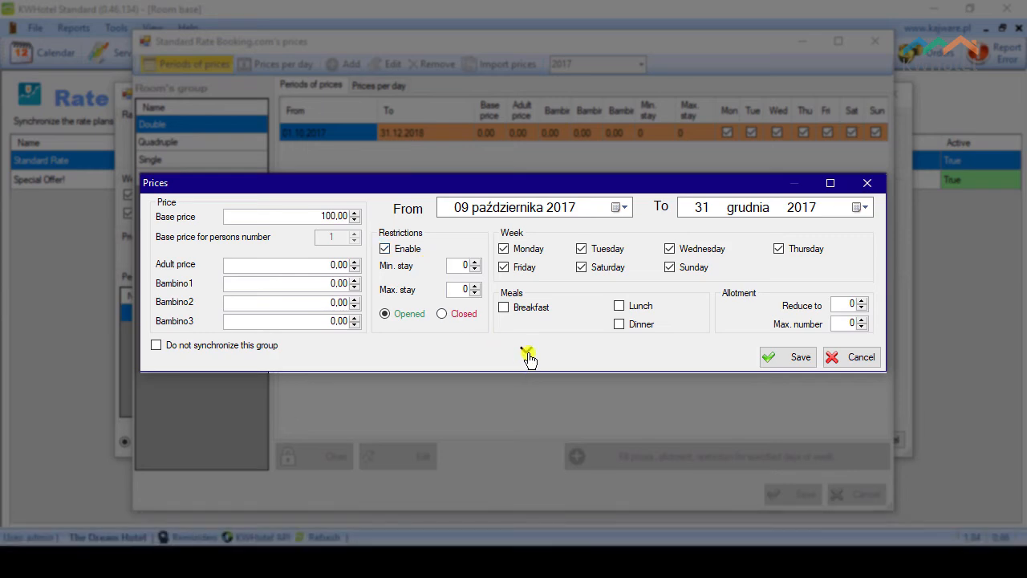
# - Add the Quadruple, Single and Triple room groups to the new price period and save it
pyautogui.click(528, 354)
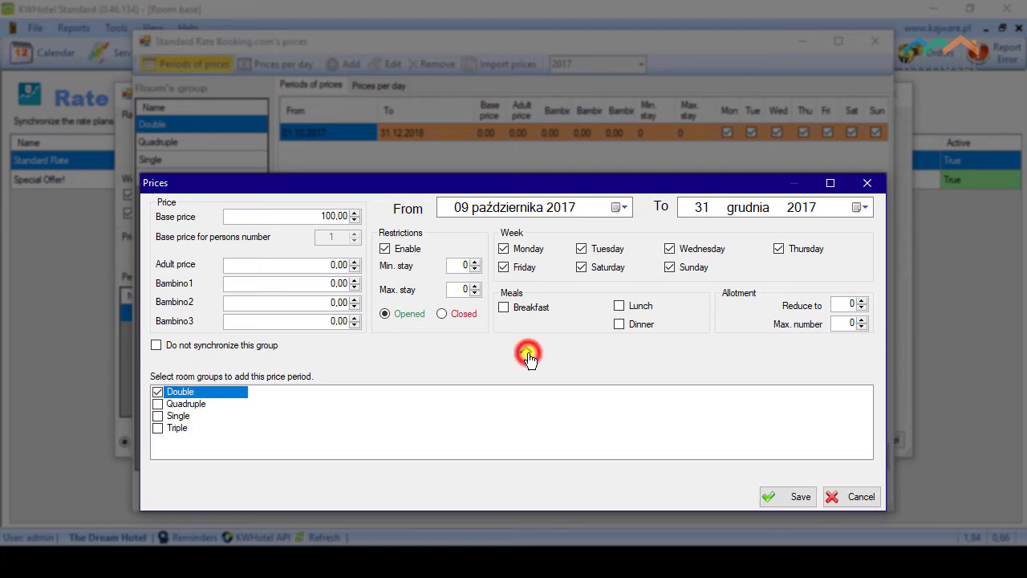
pyautogui.click(157, 404)
pyautogui.click(157, 416)
pyautogui.click(158, 428)
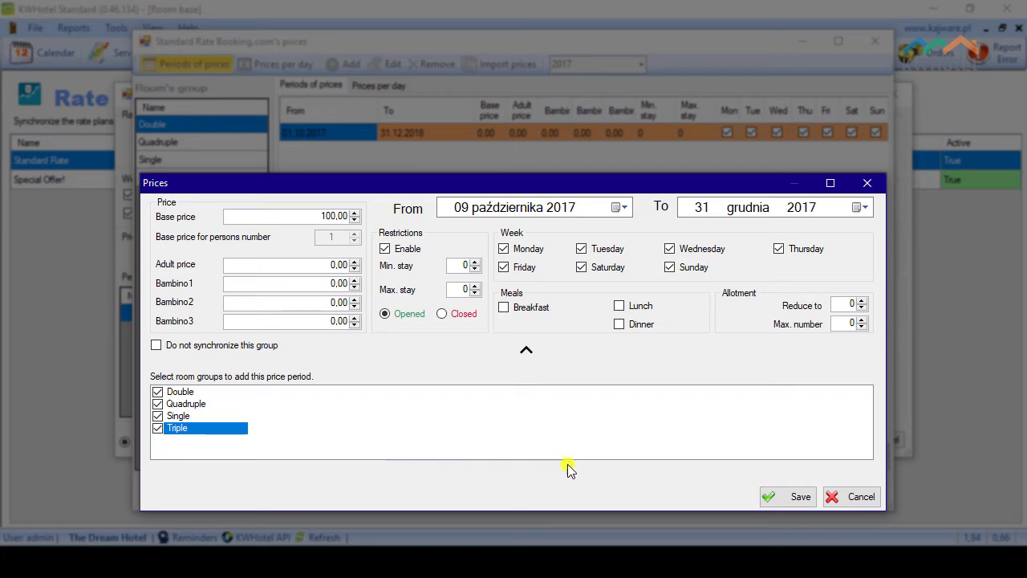
pyautogui.click(790, 496)
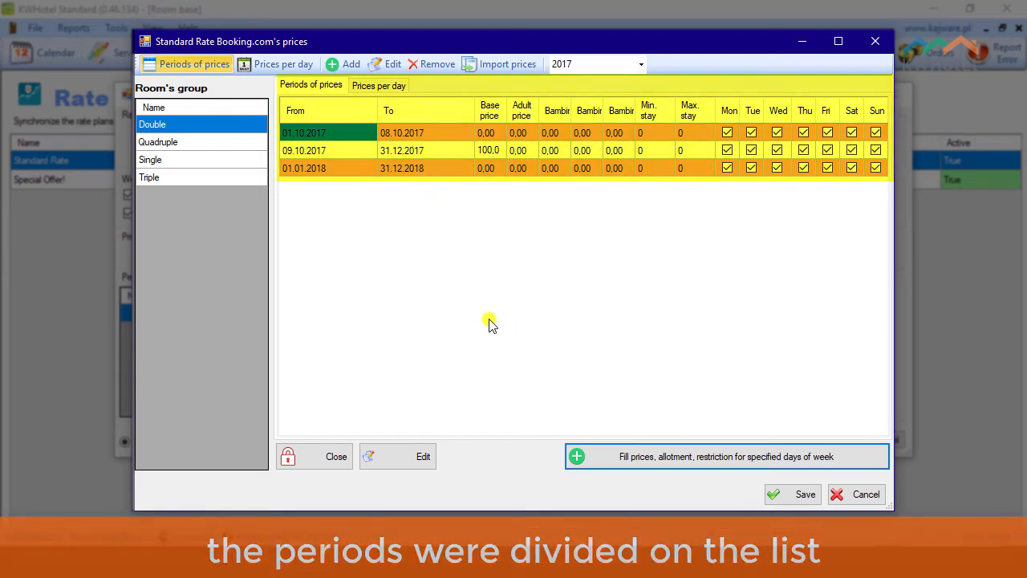
# - Close availability for the 01.10.2017–08.10.2017 price period and set its base price to 500
pyautogui.click(409, 134)
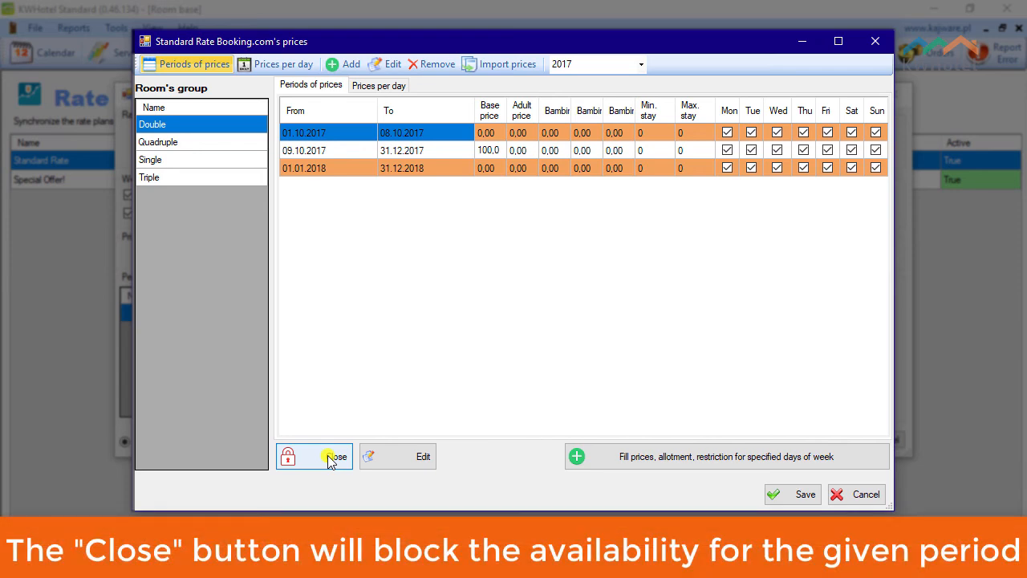
pyautogui.click(329, 458)
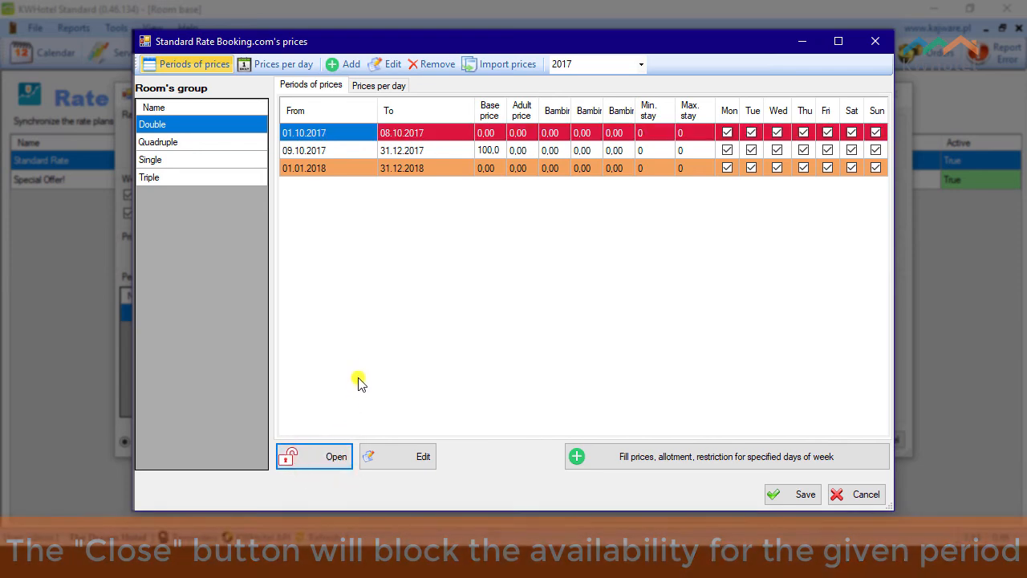
pyautogui.click(455, 132)
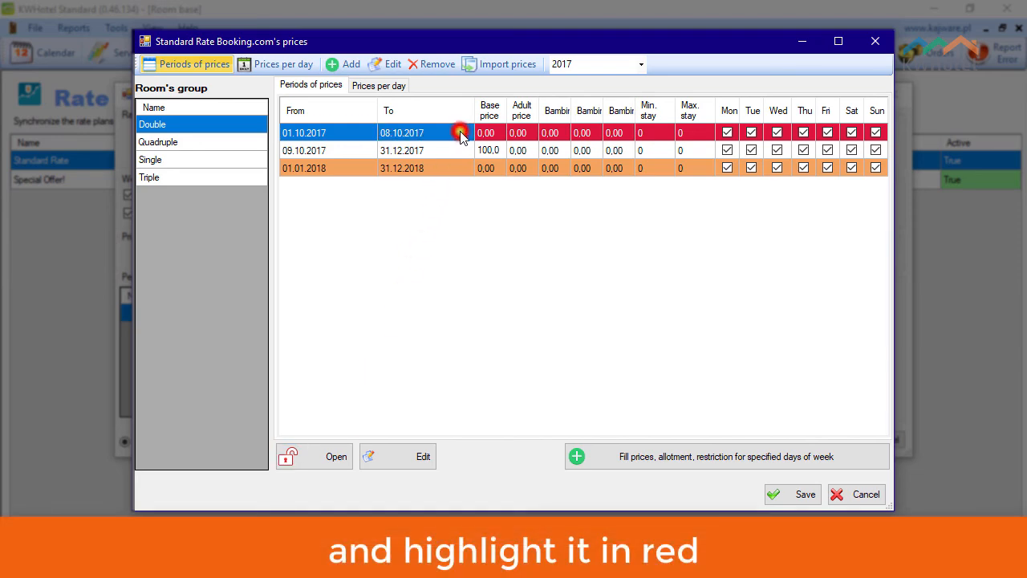
pyautogui.click(421, 455)
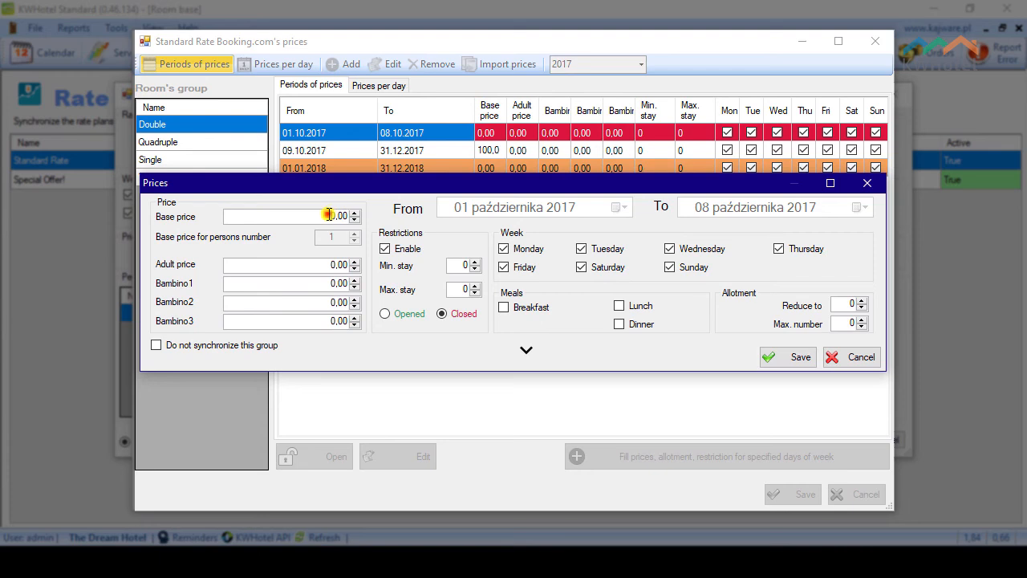
pyautogui.click(328, 215)
# - Apply the edited 01.10.2017–08.10.2017 period to the Quadruple, Single and Triple room groups as well, and save
pyautogui.click(525, 354)
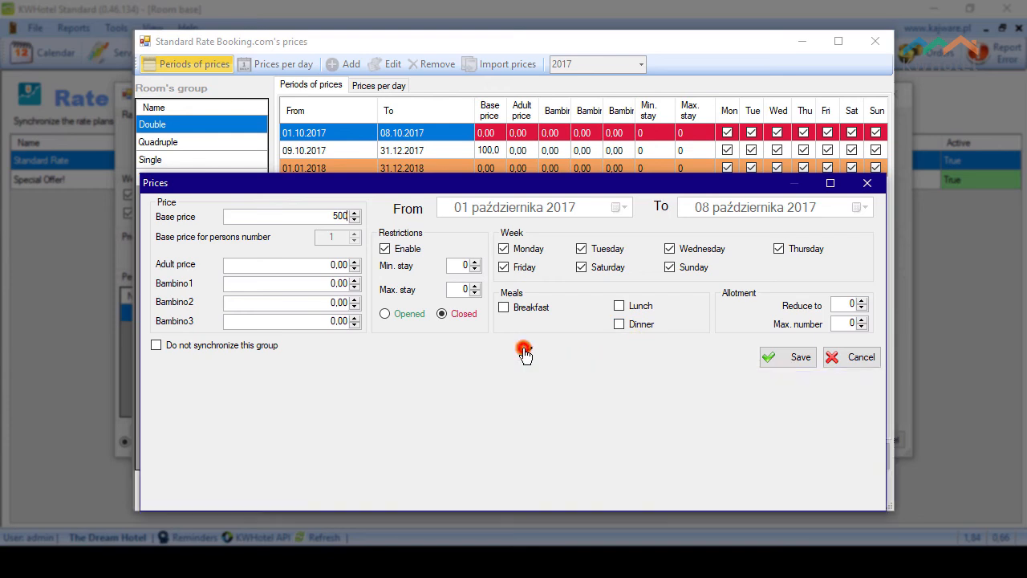
pyautogui.click(158, 403)
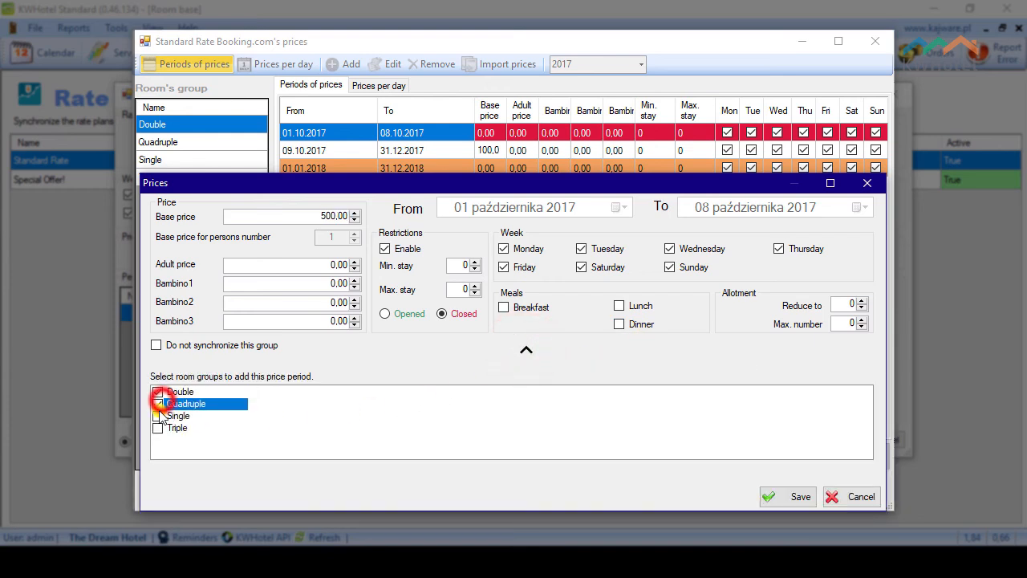
pyautogui.click(158, 416)
pyautogui.click(159, 428)
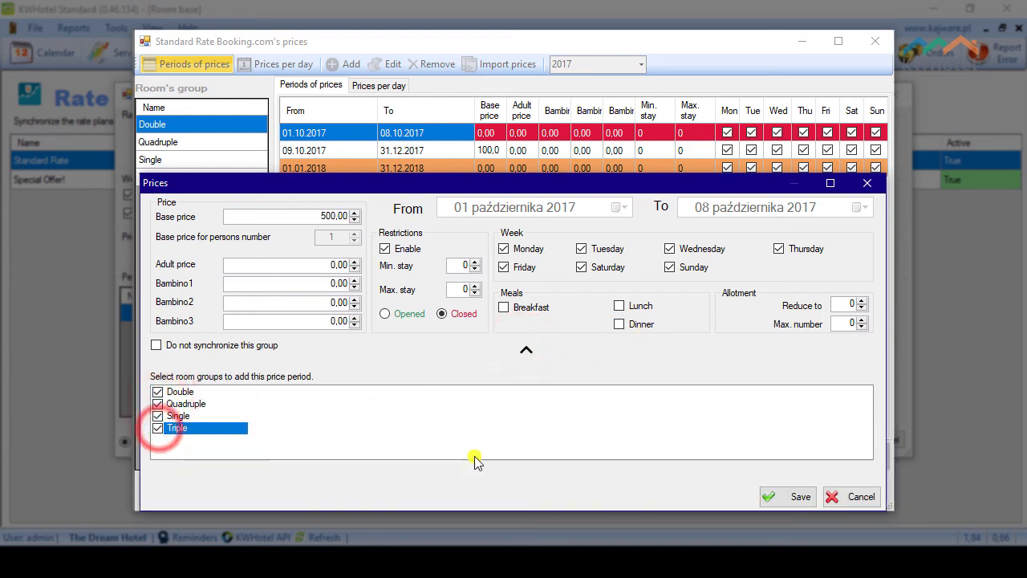
pyautogui.click(770, 497)
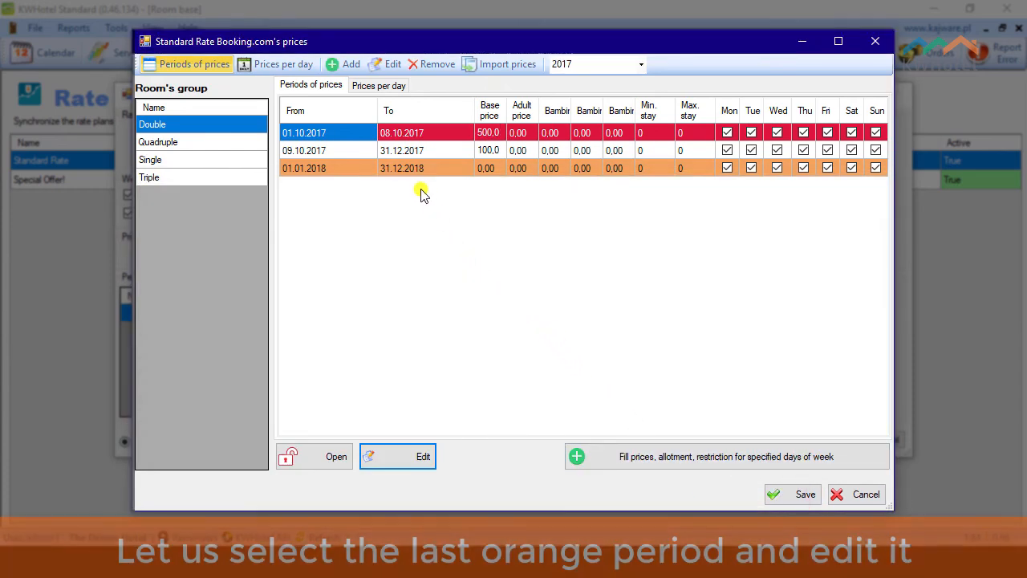
# - Set the 01.01.2018–31.12.2018 price period's base price to 200 and enable its restrictions
pyautogui.click(415, 167)
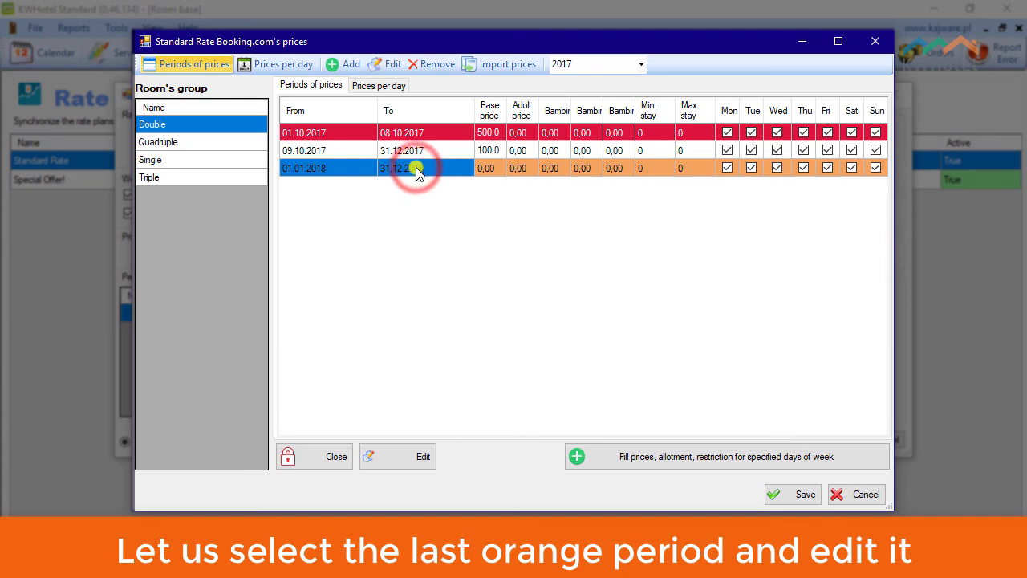
pyautogui.click(418, 454)
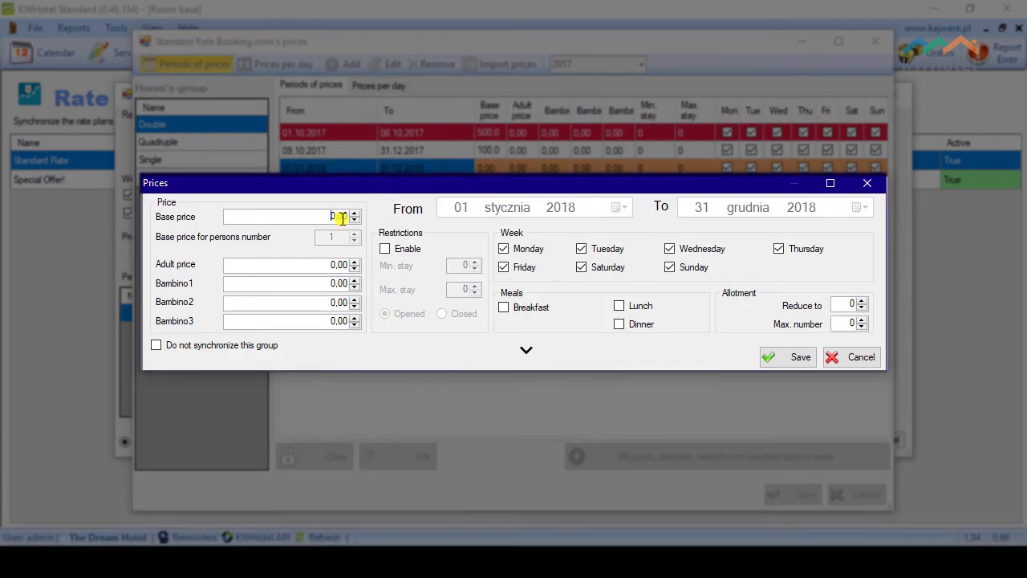
pyautogui.moveTo(326, 213); pyautogui.dragTo(351, 217)
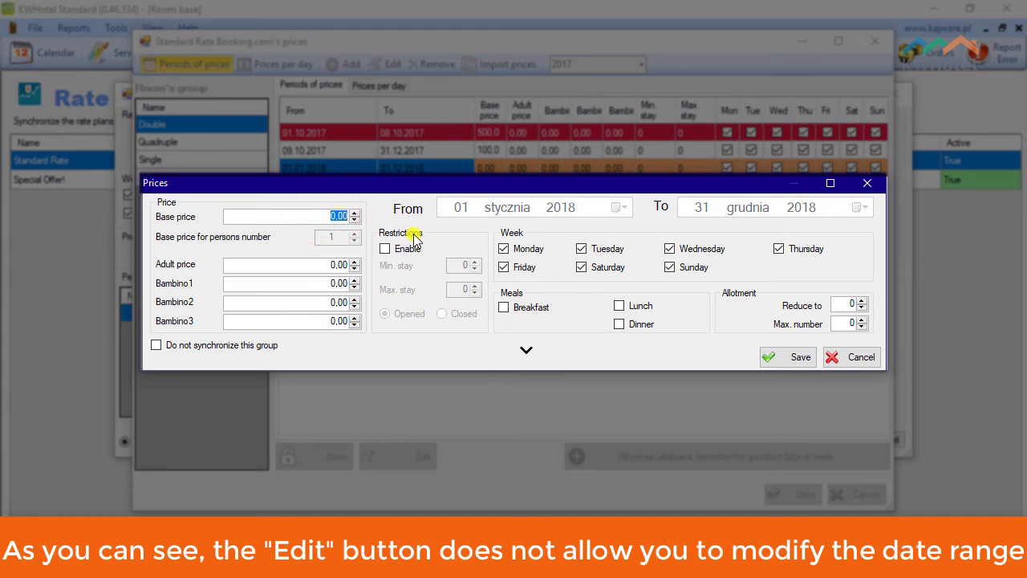
pyautogui.write('200')
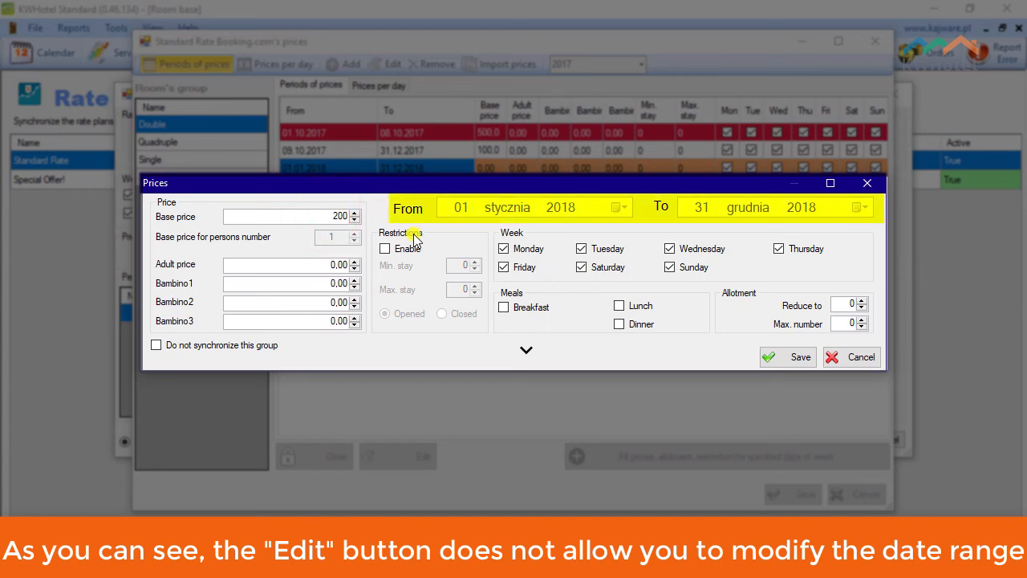
pyautogui.click(406, 249)
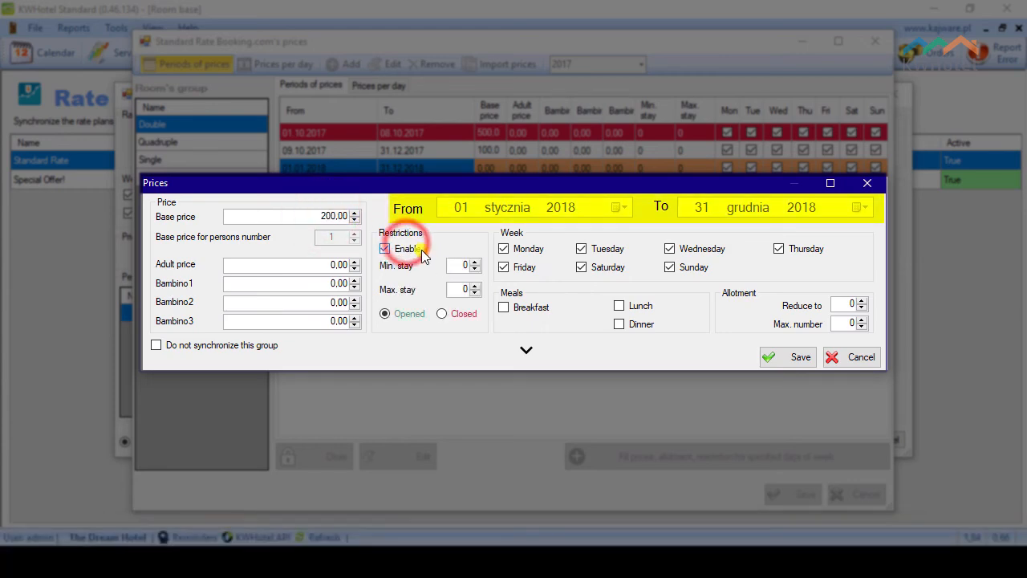
# - Apply the edited 01.01.2018–31.12.2018 period to the Quadruple, Single and Triple room groups as well, and save
pyautogui.click(527, 355)
pyautogui.click(160, 405)
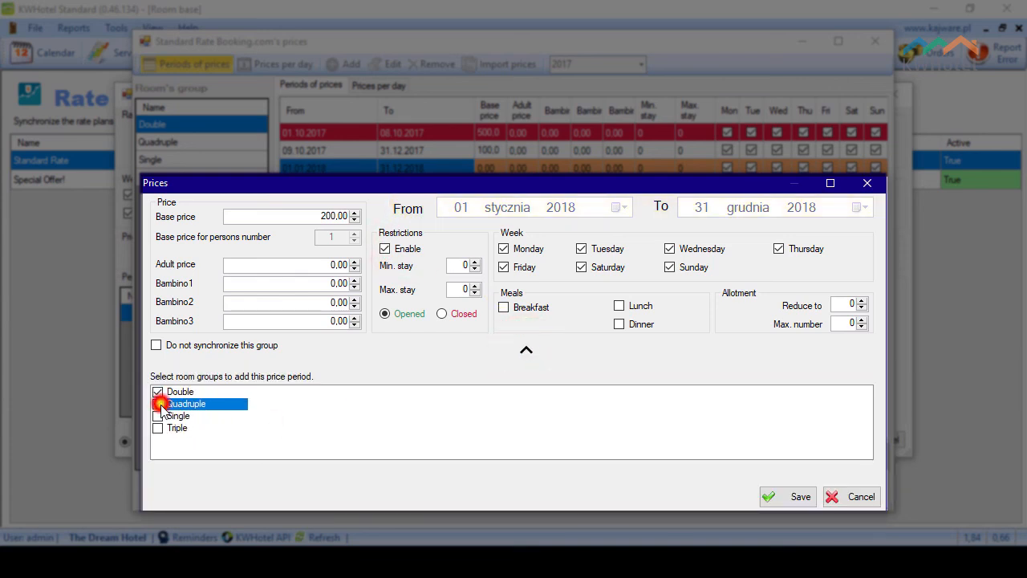
pyautogui.click(160, 416)
pyautogui.click(160, 428)
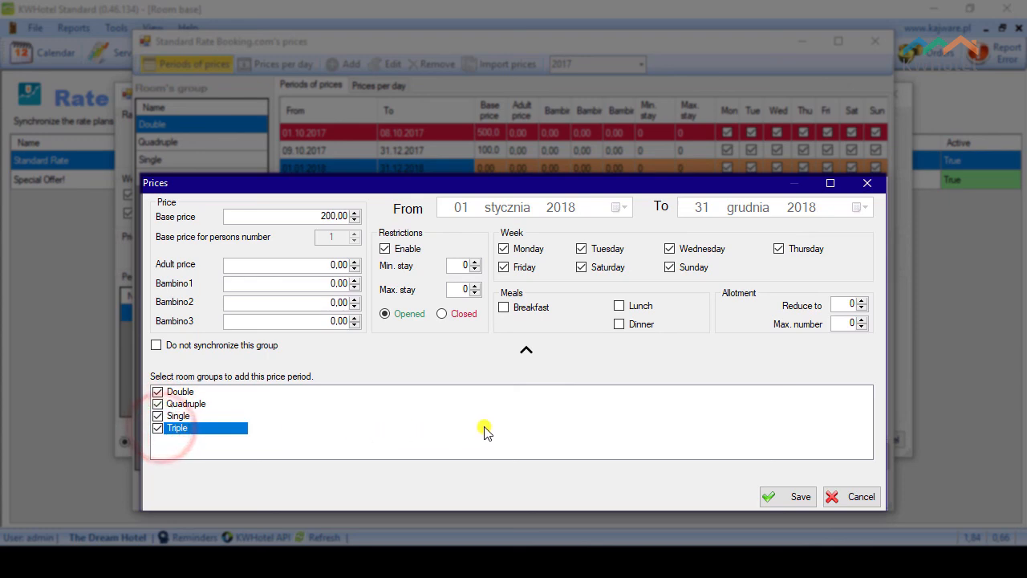
pyautogui.click(773, 497)
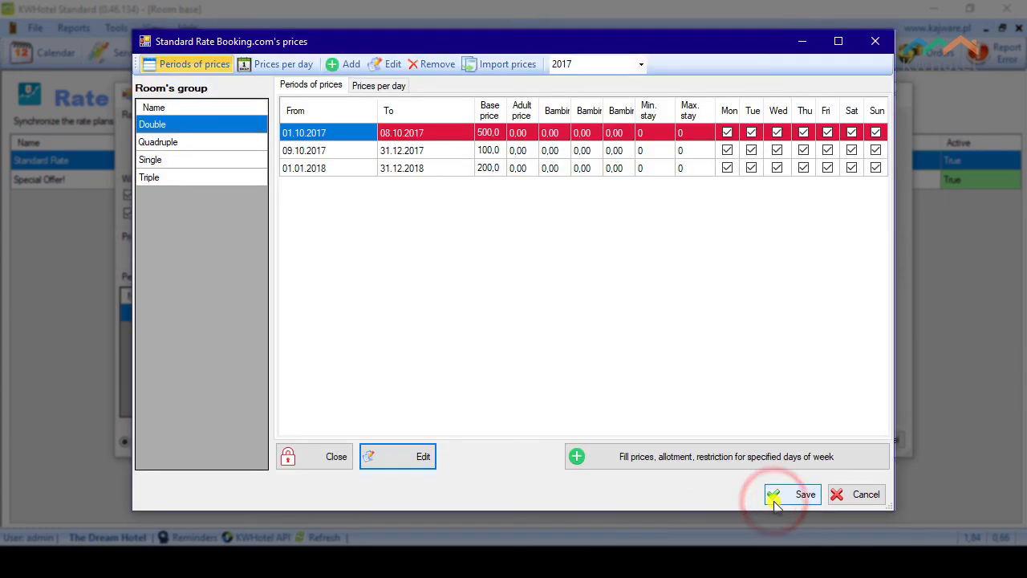
# - Check the price periods of the Quadruple, Single and Triple room groups, and save the prices and the rate plan
pyautogui.click(197, 143)
pyautogui.click(193, 159)
pyautogui.click(194, 179)
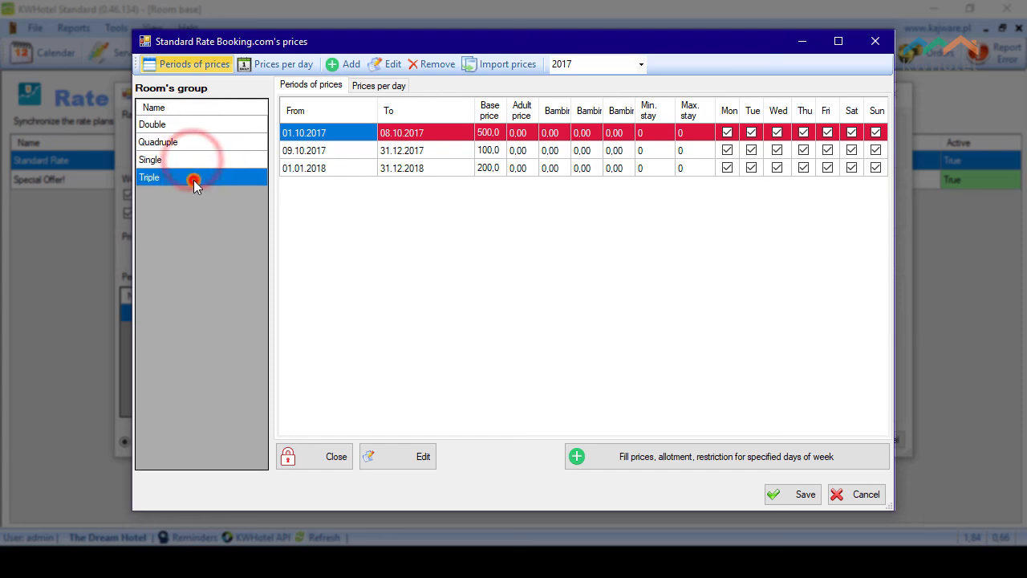
pyautogui.click(804, 496)
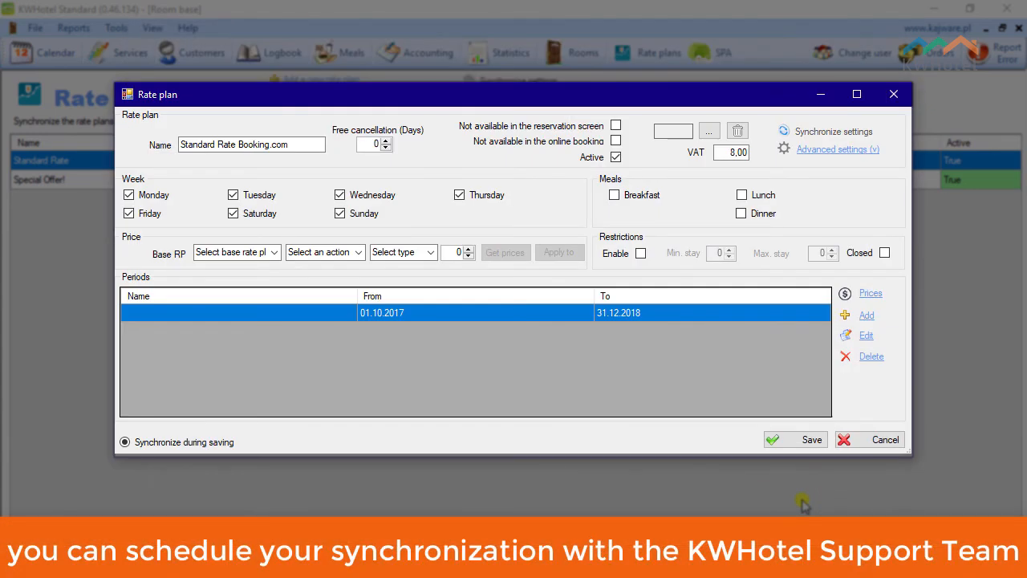
pyautogui.click(779, 440)
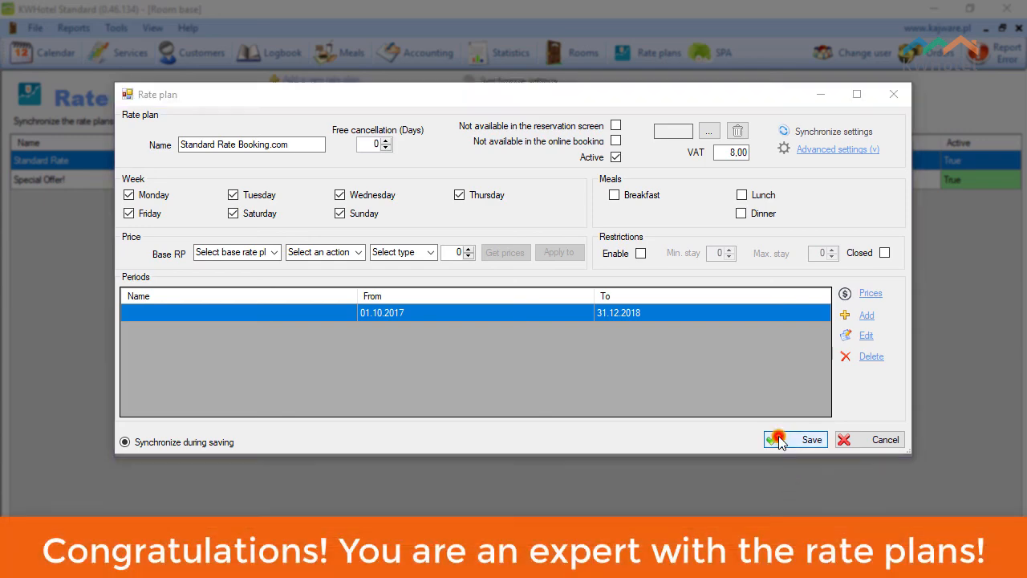